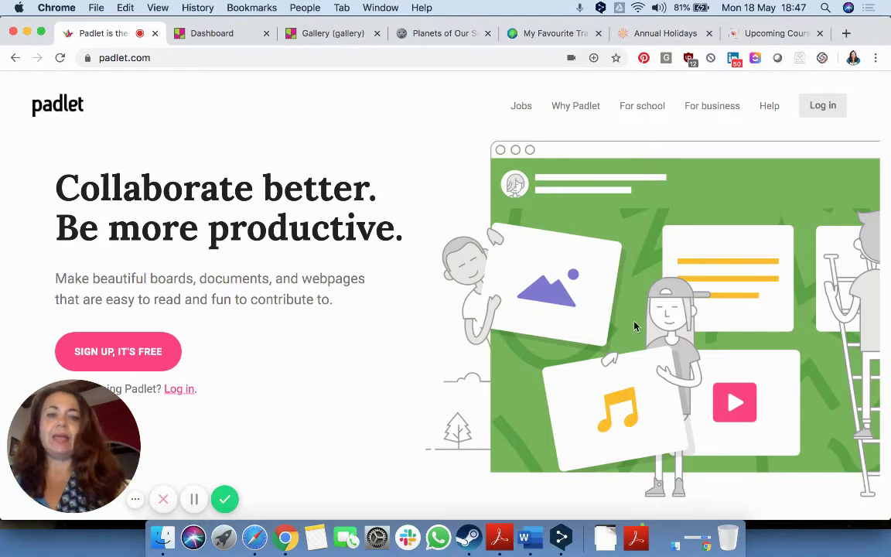
# Look through the Padlet home page, examining its four-step overview of style, invite, post and share and the #UserLove section
pyautogui.scroll(-2, 415, 331)
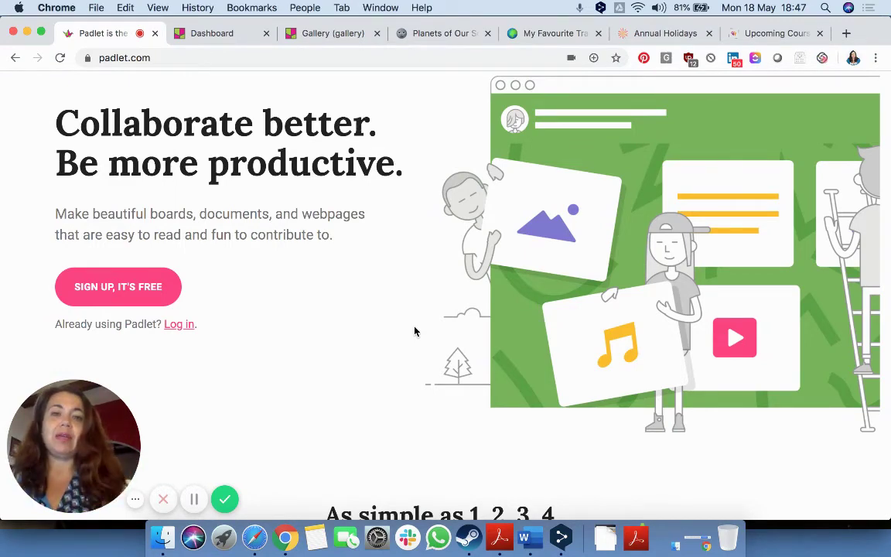
pyautogui.scroll(-3, 415, 331)
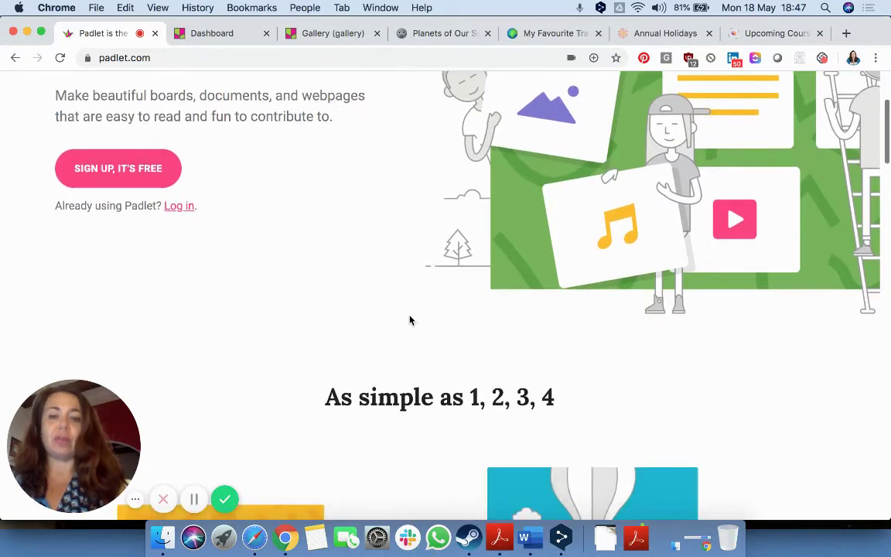
pyautogui.scroll(-3, 410, 320)
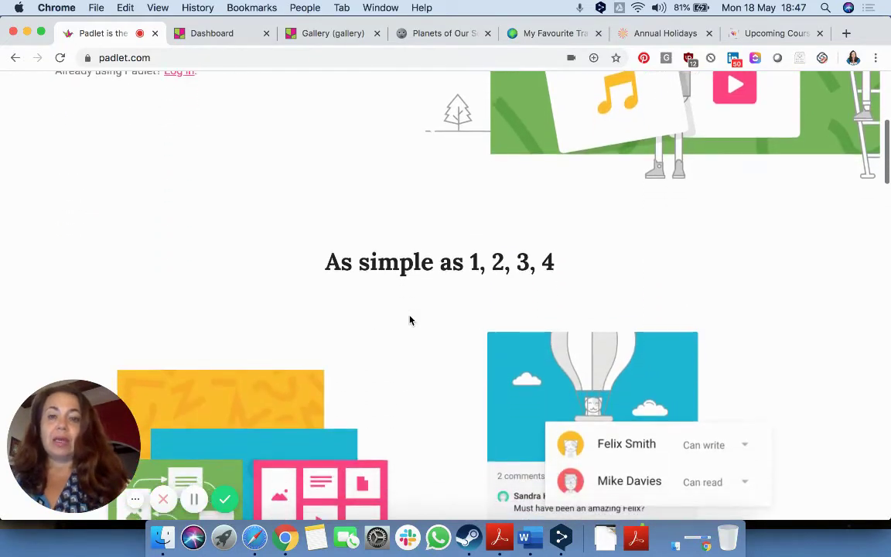
pyautogui.scroll(-3, 411, 320)
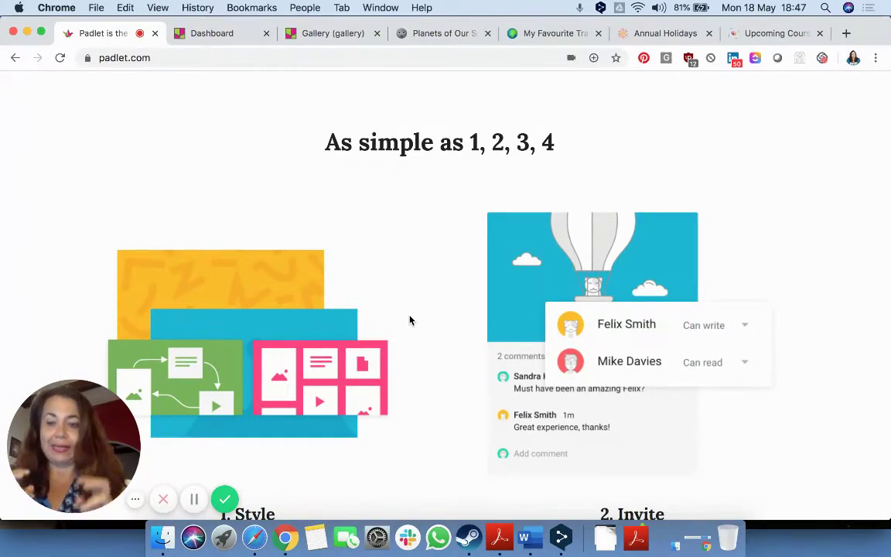
pyautogui.scroll(-1, 410, 321)
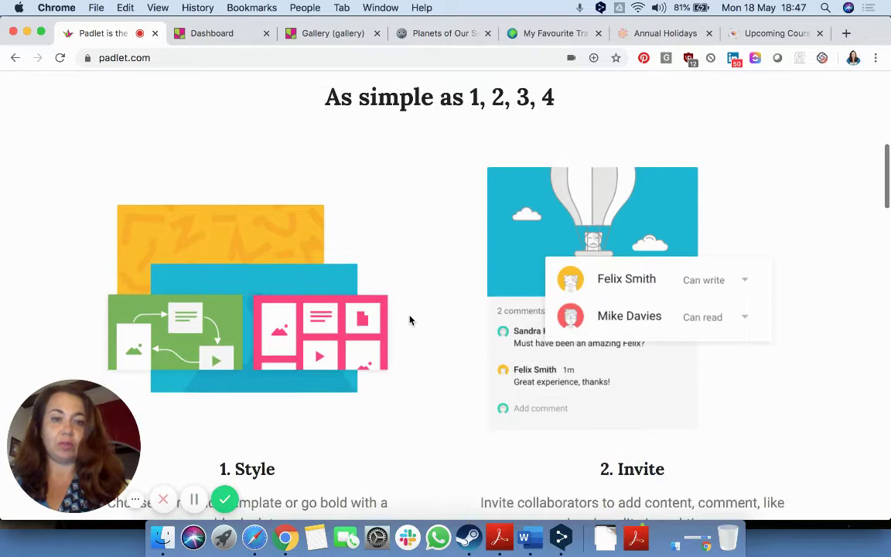
pyautogui.scroll(-2, 410, 321)
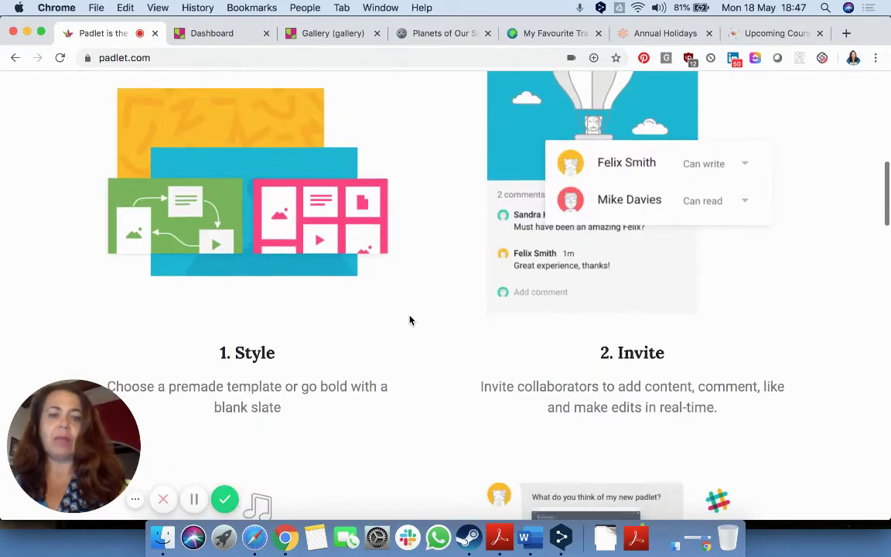
pyautogui.scroll(-4, 410, 321)
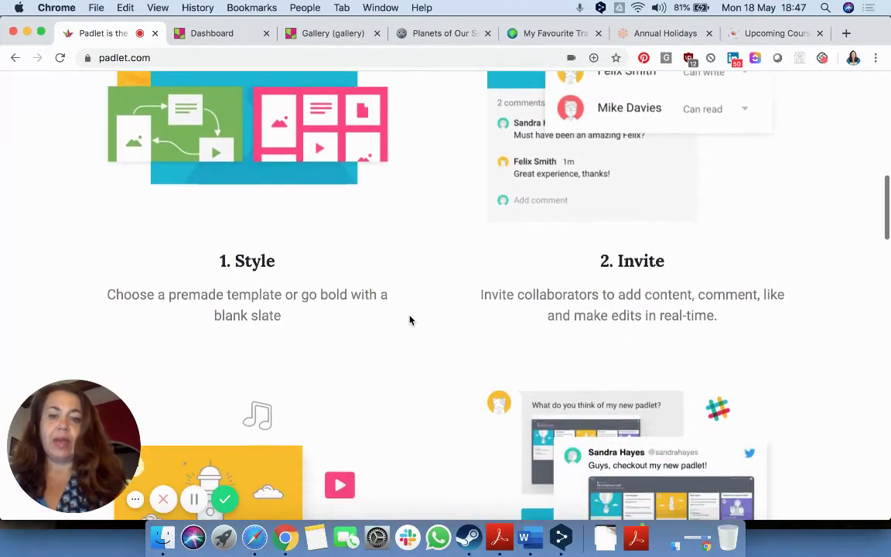
pyautogui.scroll(-4, 410, 321)
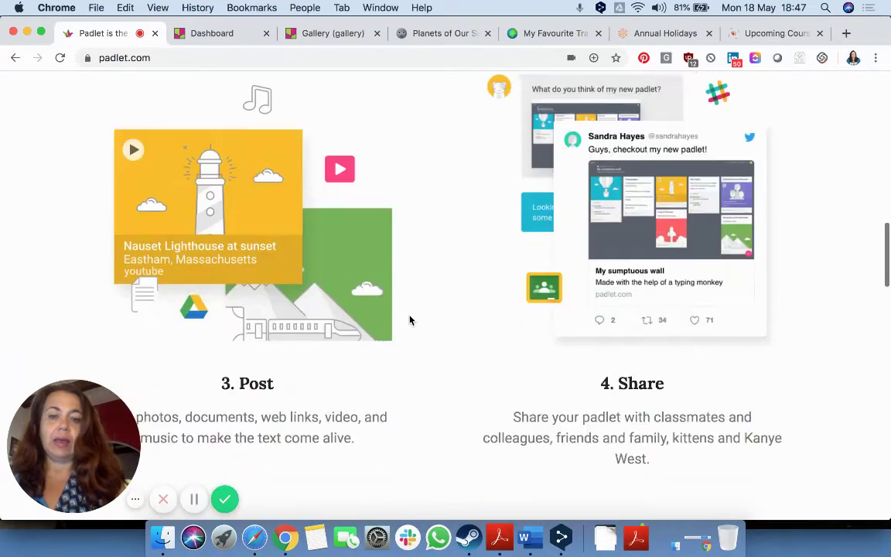
pyautogui.scroll(-4, 410, 320)
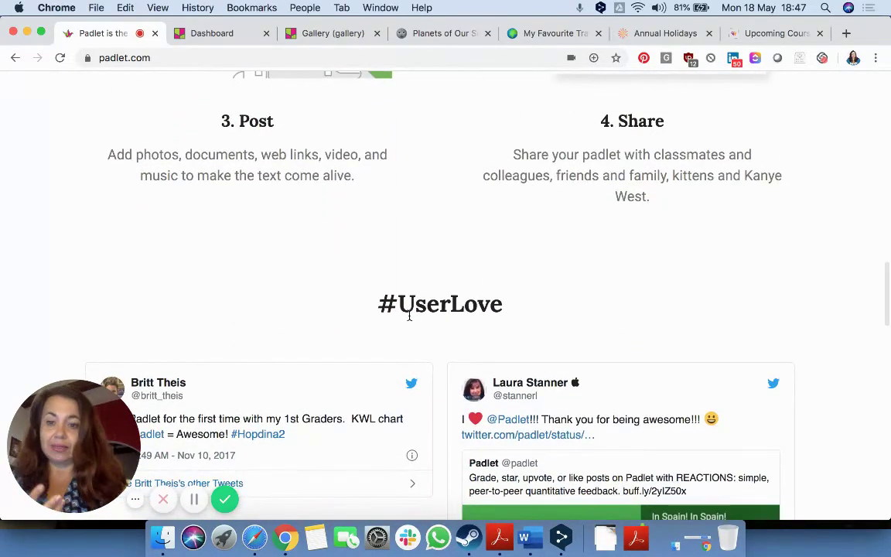
pyautogui.scroll(-4, 410, 319)
pyautogui.scroll(8, 410, 317)
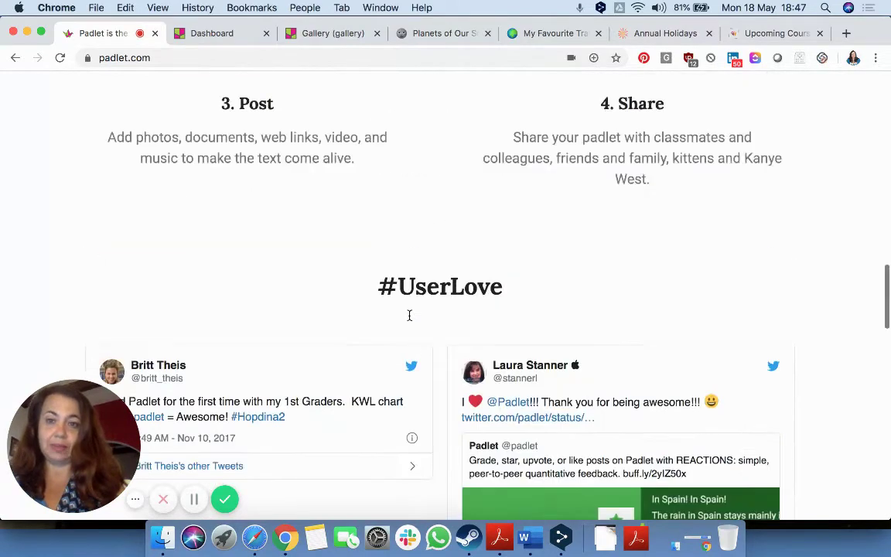
pyautogui.scroll(10, 410, 319)
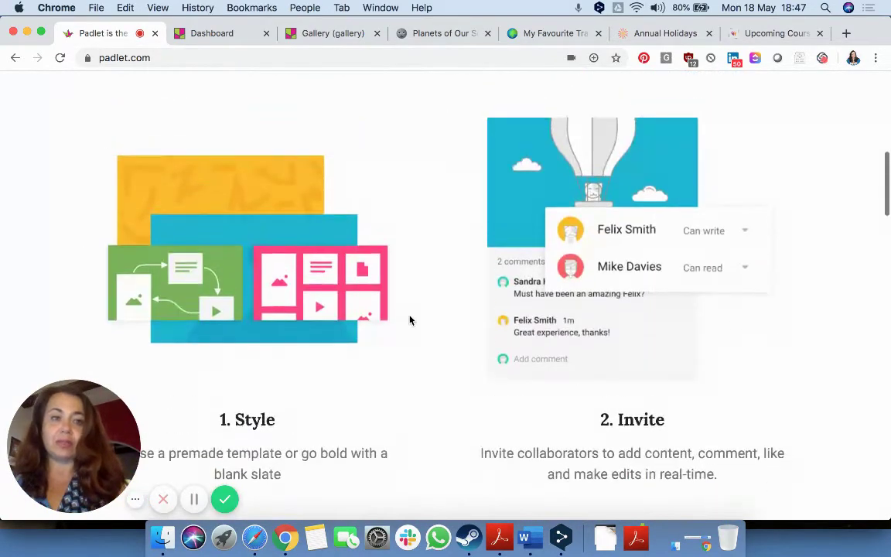
# View the Padlet dashboard and browse the example padlets in the gallery
pyautogui.click(224, 35)
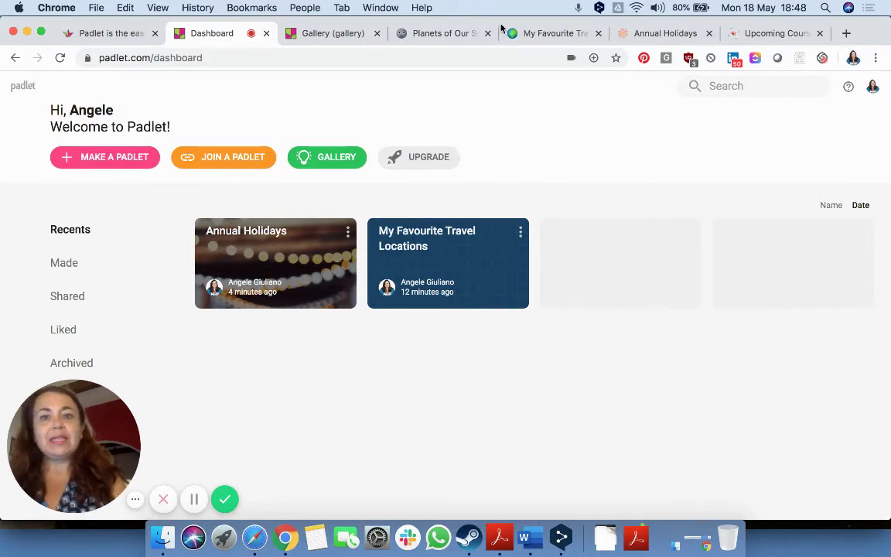
pyautogui.click(325, 35)
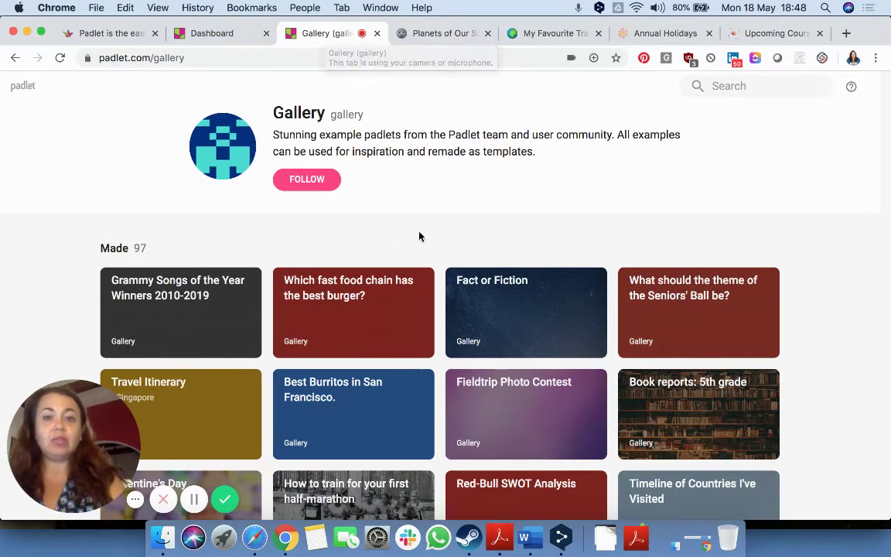
pyautogui.scroll(-2, 419, 236)
pyautogui.scroll(-4, 419, 236)
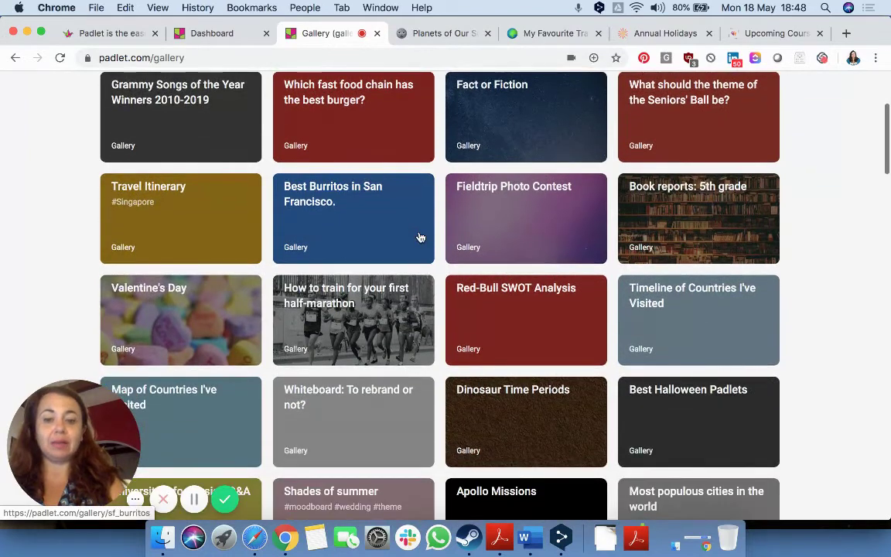
# View the Planets of Our Solar System padlet and jump to the end of its timeline
pyautogui.click(434, 37)
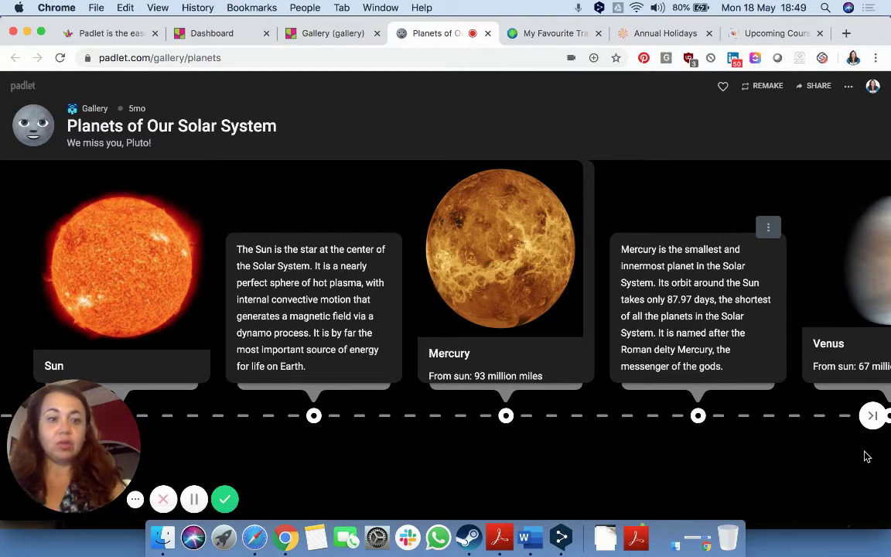
pyautogui.click(872, 418)
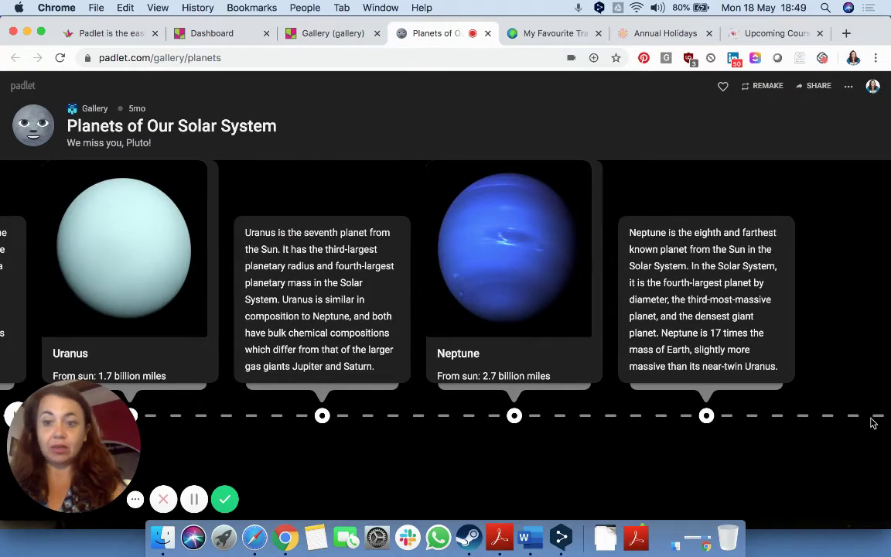
# Switch to the My Favourite Travel Locations padlet and add a new post titled "London"
pyautogui.click(546, 34)
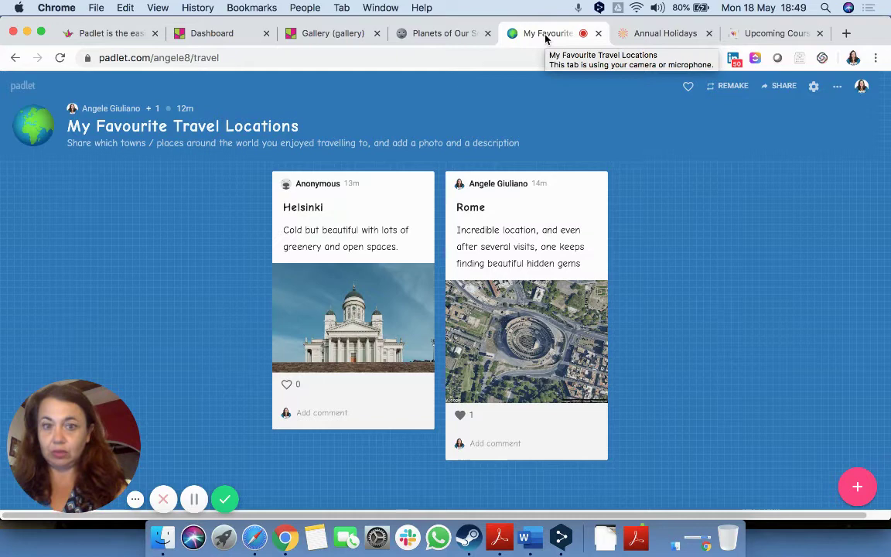
pyautogui.click(253, 62)
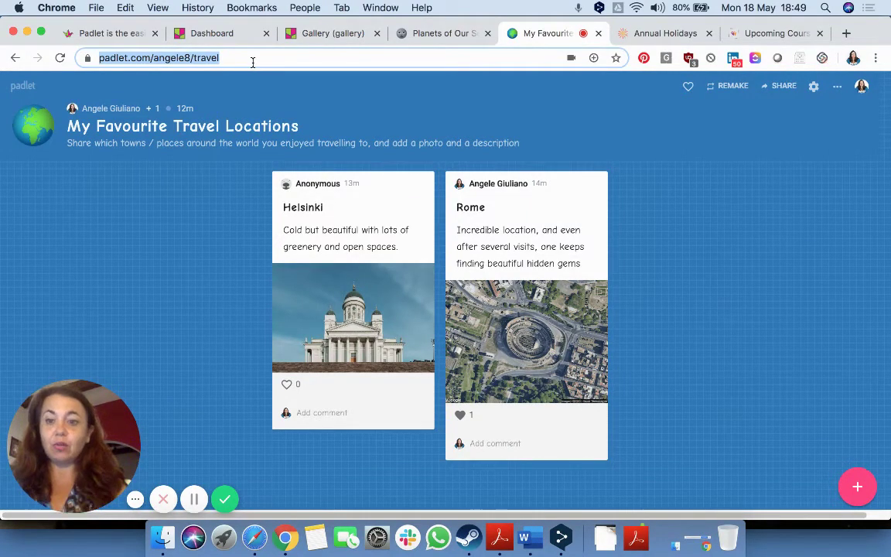
pyautogui.click(859, 489)
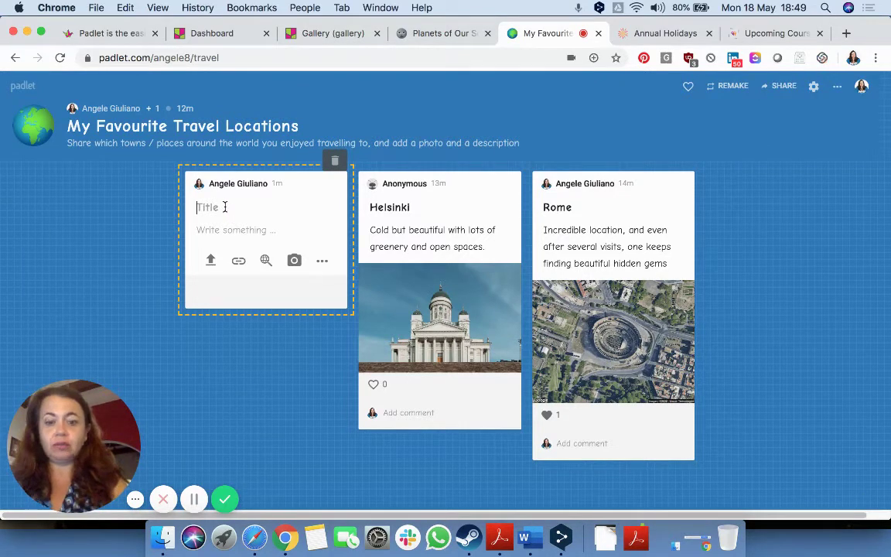
pyautogui.write('London')
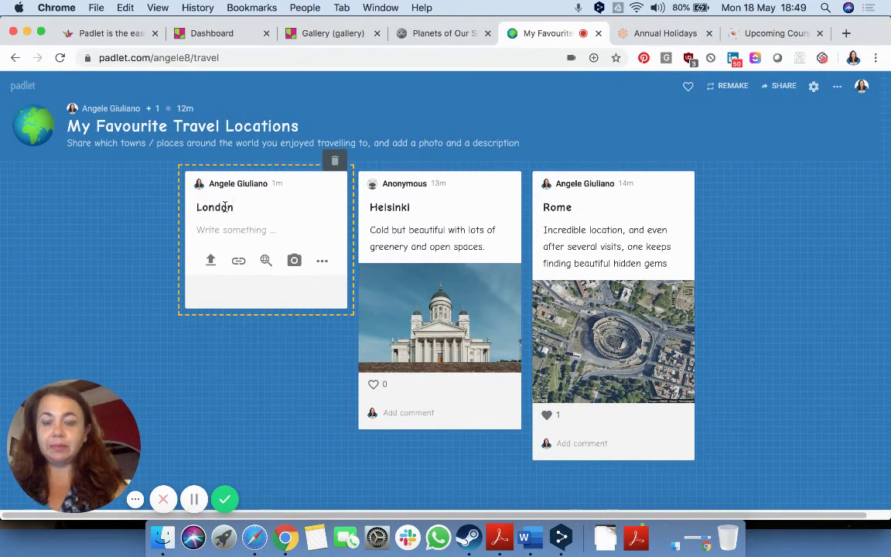
# Enter "Great metropolis with vibrant atmosphere" as the description of the London post
pyautogui.click(199, 231)
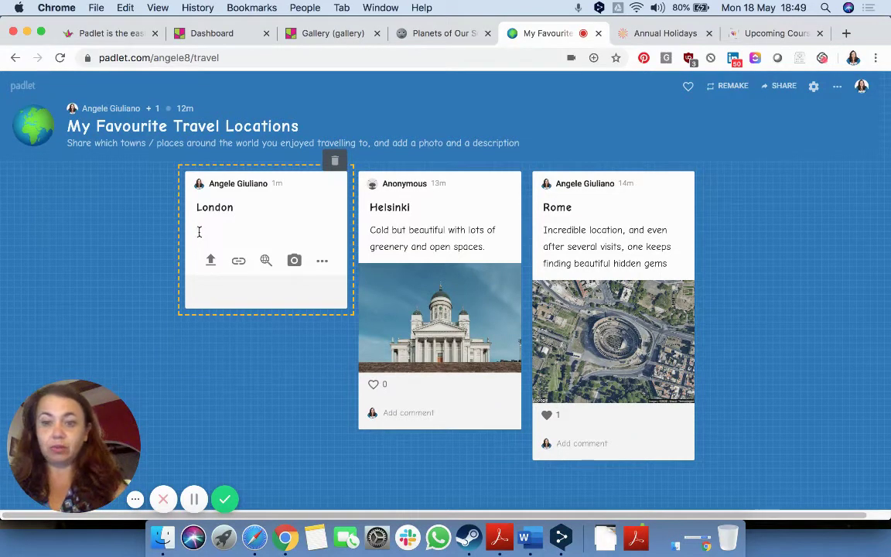
pyautogui.click(198, 232)
pyautogui.write('Great')
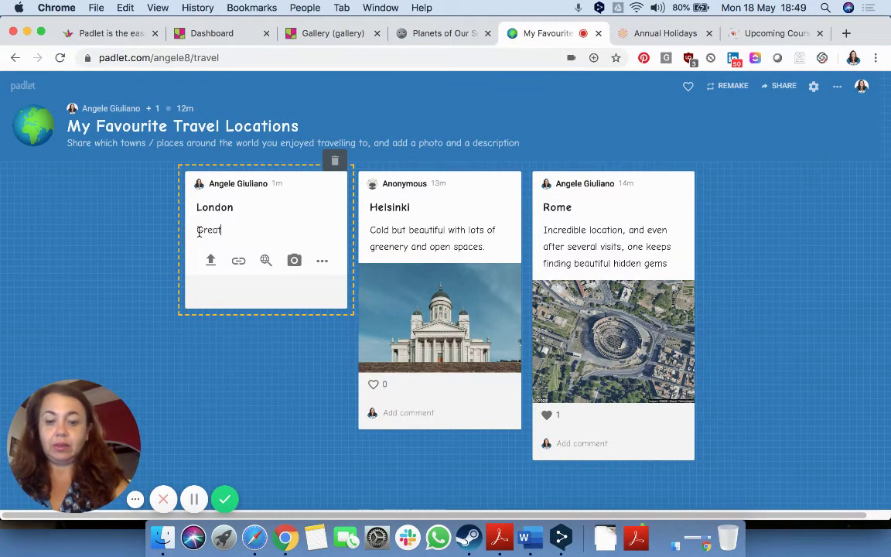
pyautogui.write(' metropol')
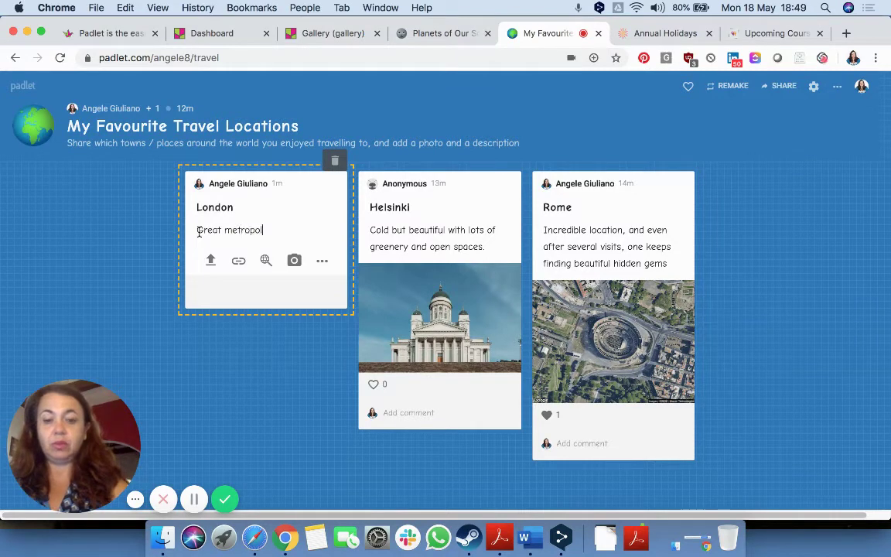
pyautogui.write('is with ')
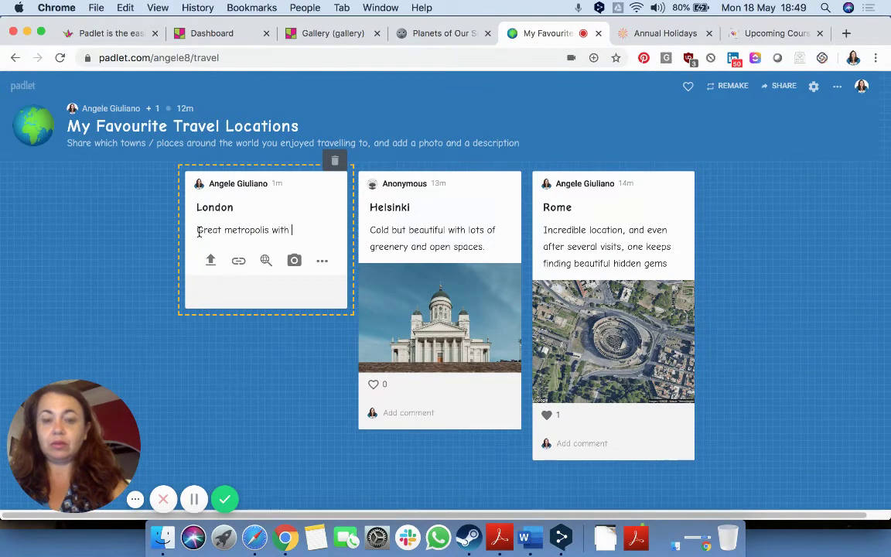
pyautogui.write('vibrant atmo')
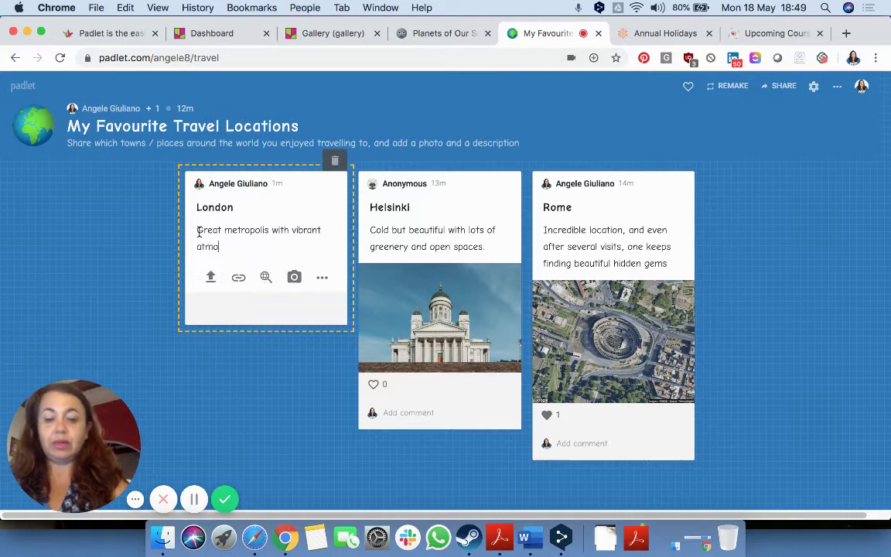
pyautogui.write('sphere')
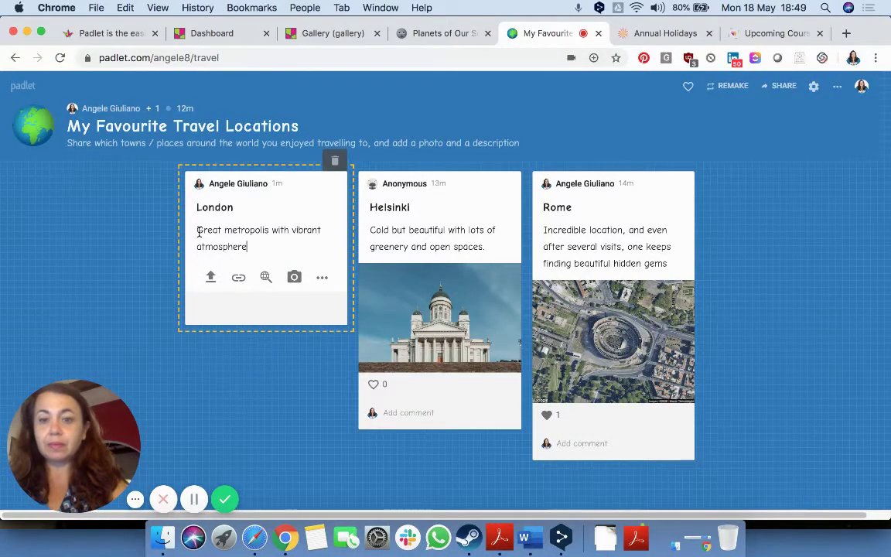
# Search for images from within the London post and attach the Unsplash skyline photo showing the Gherkin tower
pyautogui.click(265, 278)
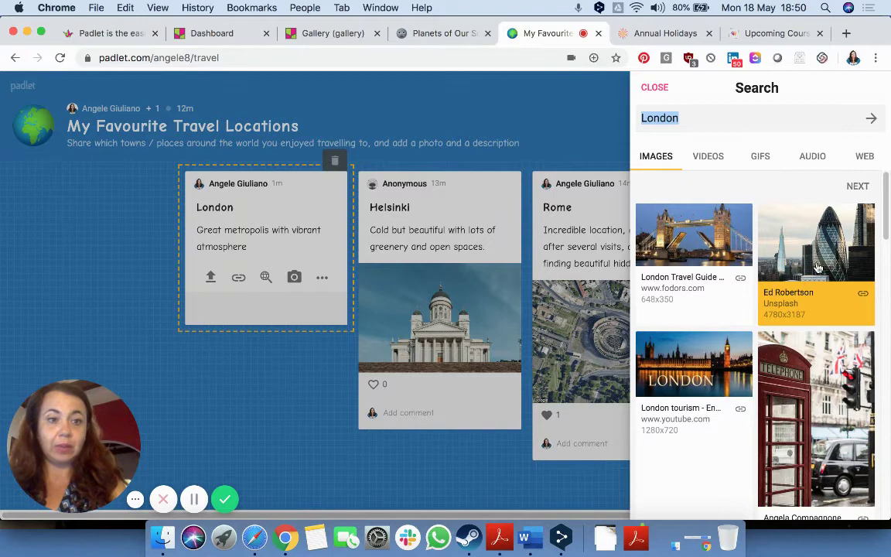
pyautogui.click(819, 267)
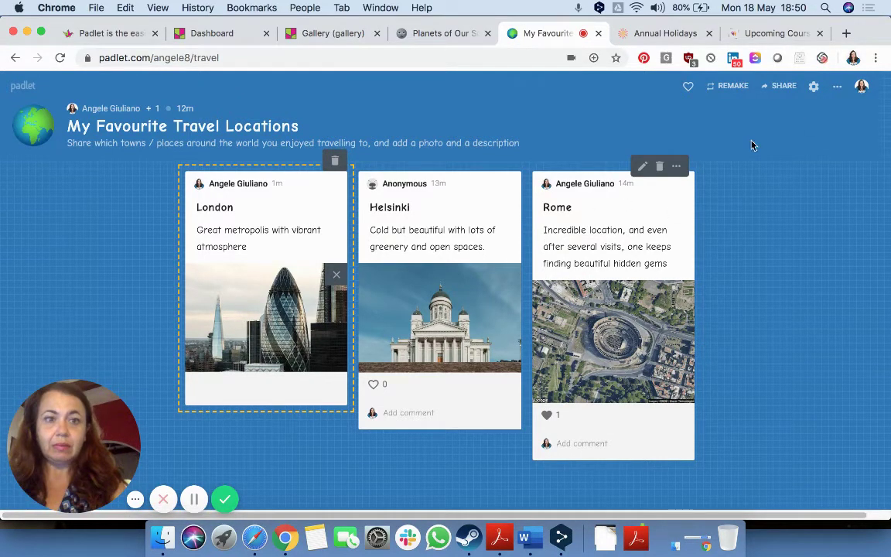
# Modify the travel padlet's appearance by setting its wallpaper to the Jetpack picture
pyautogui.click(815, 91)
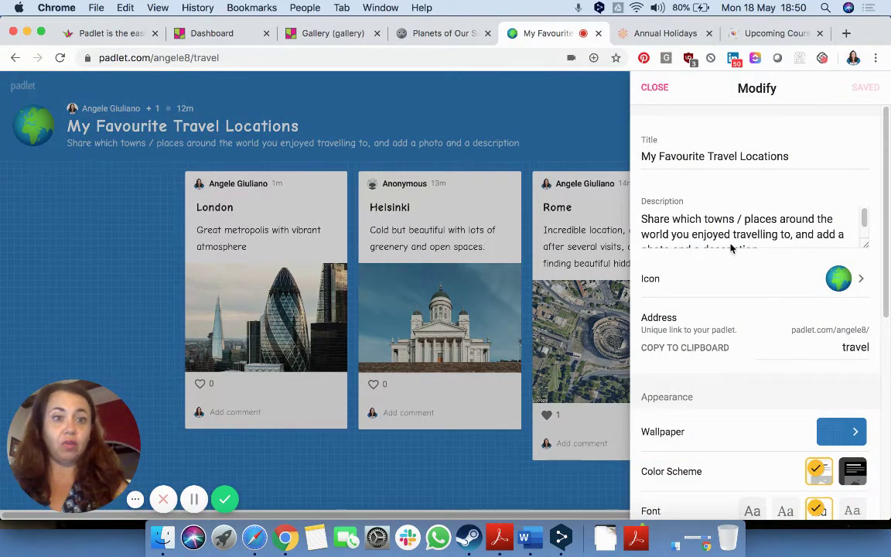
pyautogui.scroll(-1, 740, 220)
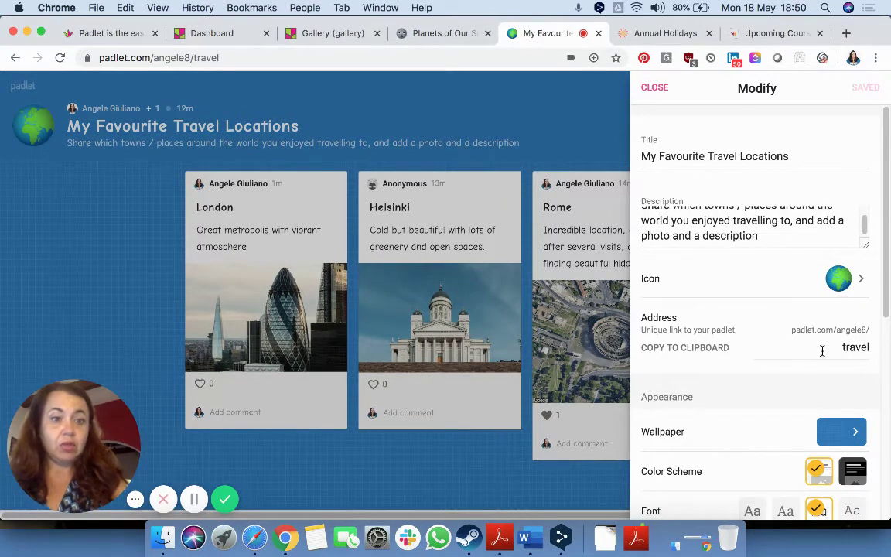
pyautogui.doubleClick(856, 348)
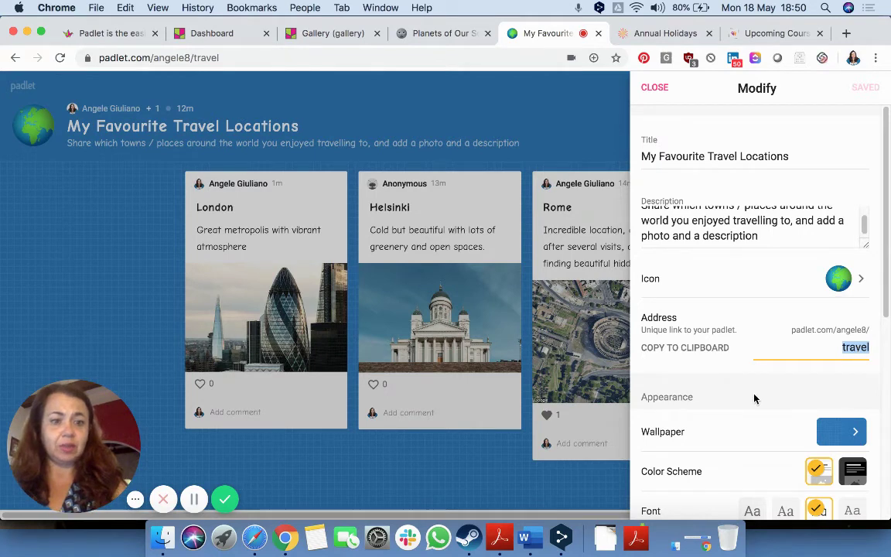
pyautogui.scroll(-5, 755, 399)
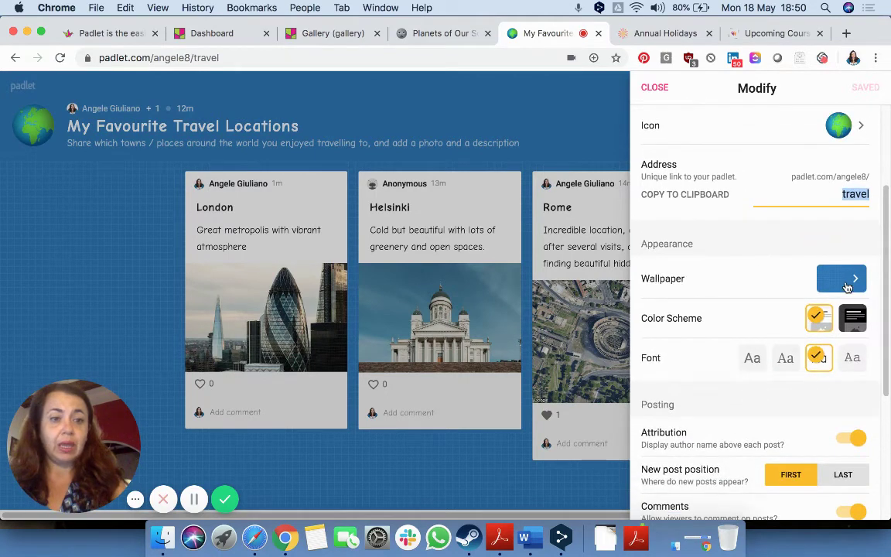
pyautogui.click(847, 286)
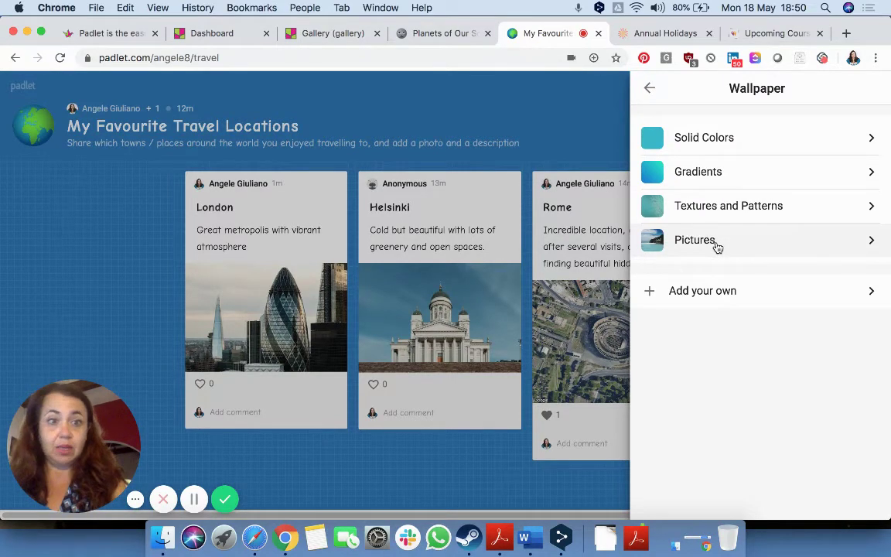
pyautogui.click(718, 246)
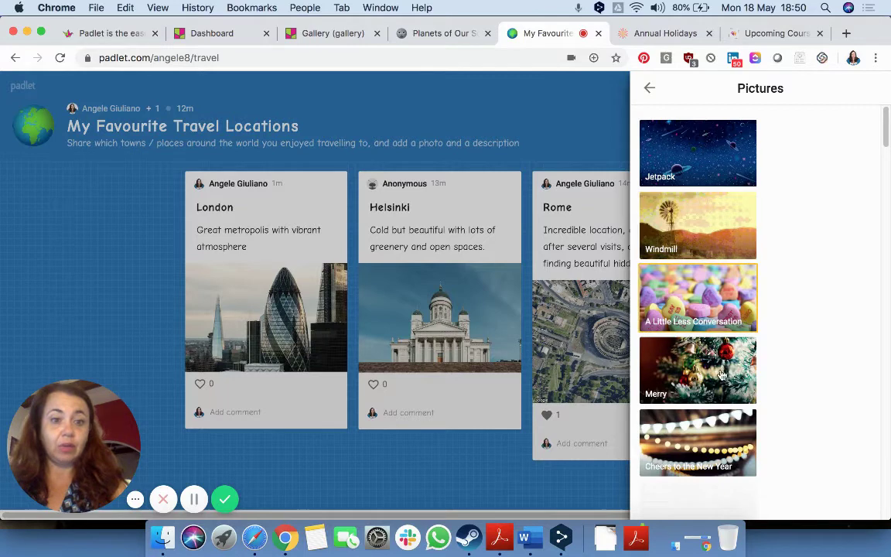
pyautogui.click(708, 160)
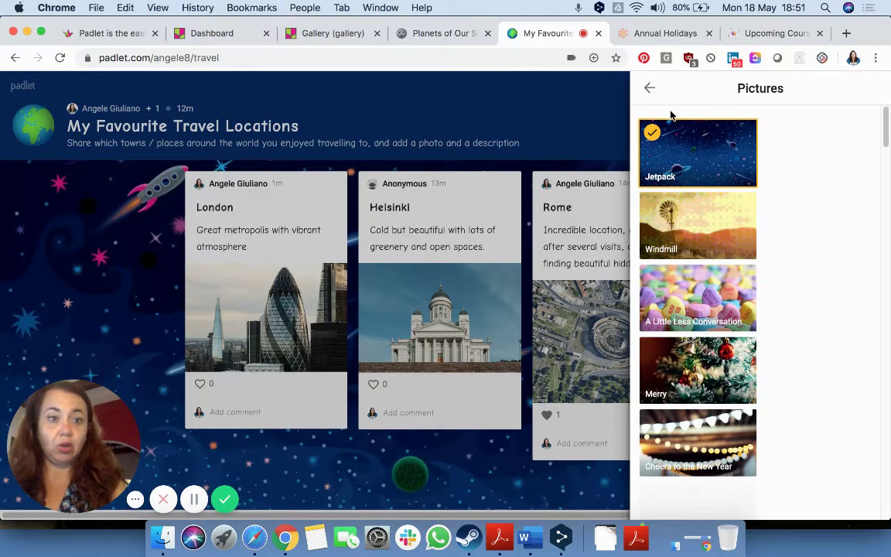
# Examine the travel padlet's posting and content filtering settings, including the available reaction types
pyautogui.click(650, 88)
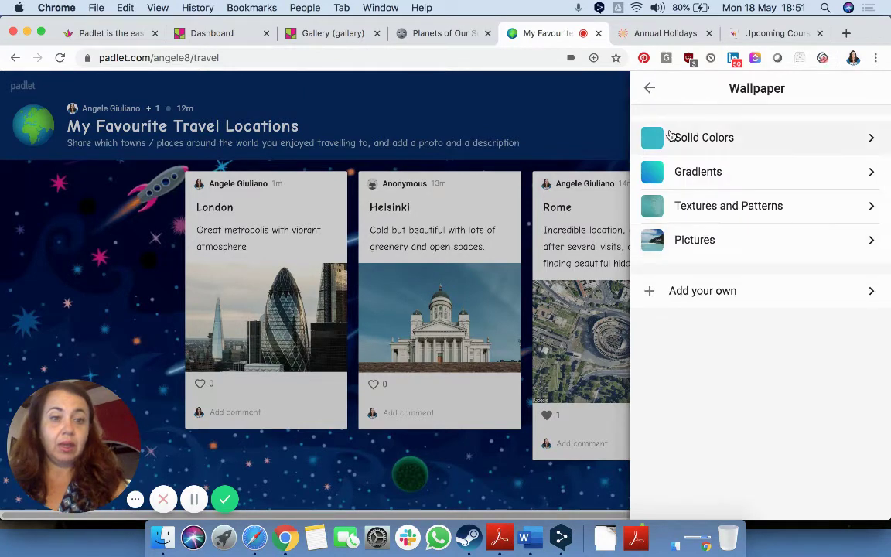
pyautogui.click(650, 89)
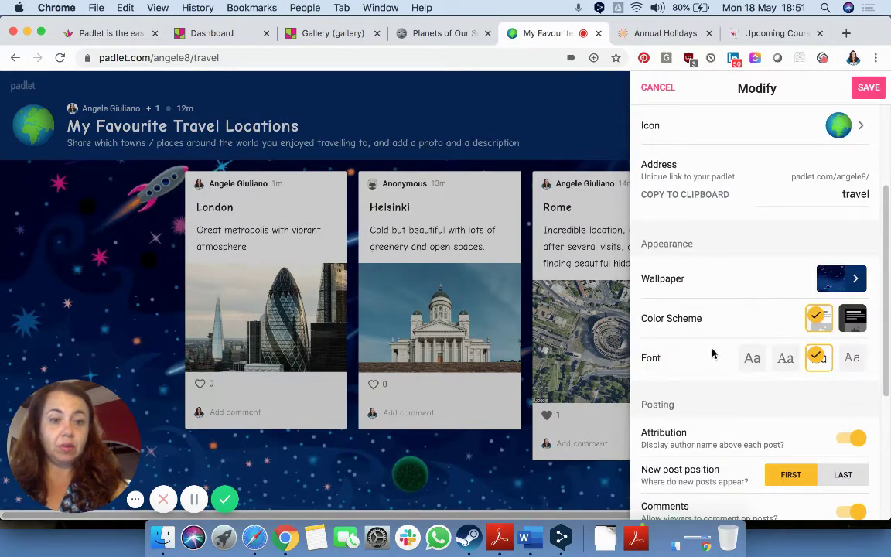
pyautogui.scroll(-4, 713, 355)
pyautogui.scroll(-1, 713, 355)
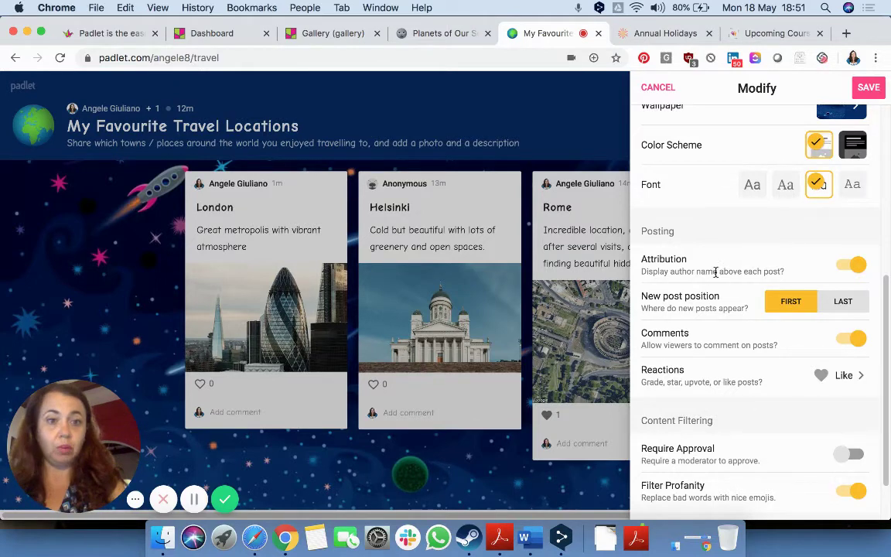
pyautogui.scroll(-2, 710, 283)
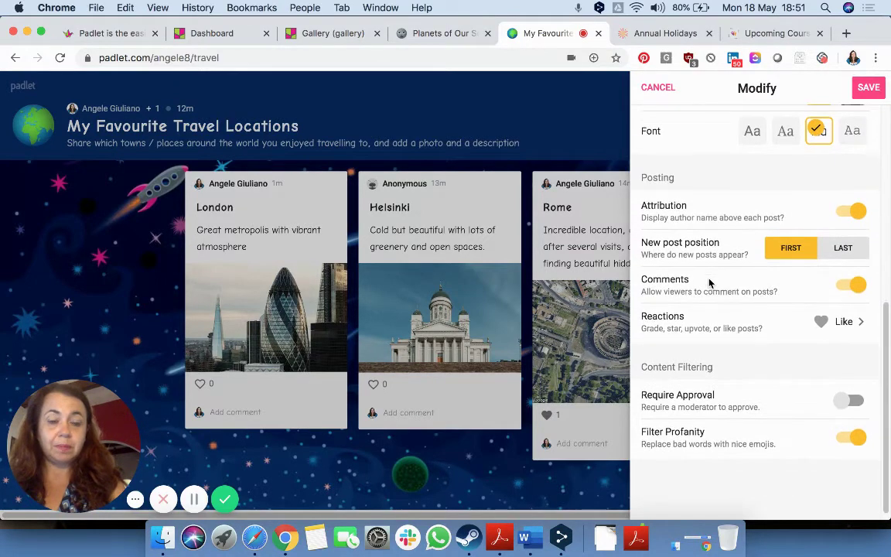
pyautogui.scroll(-1, 709, 284)
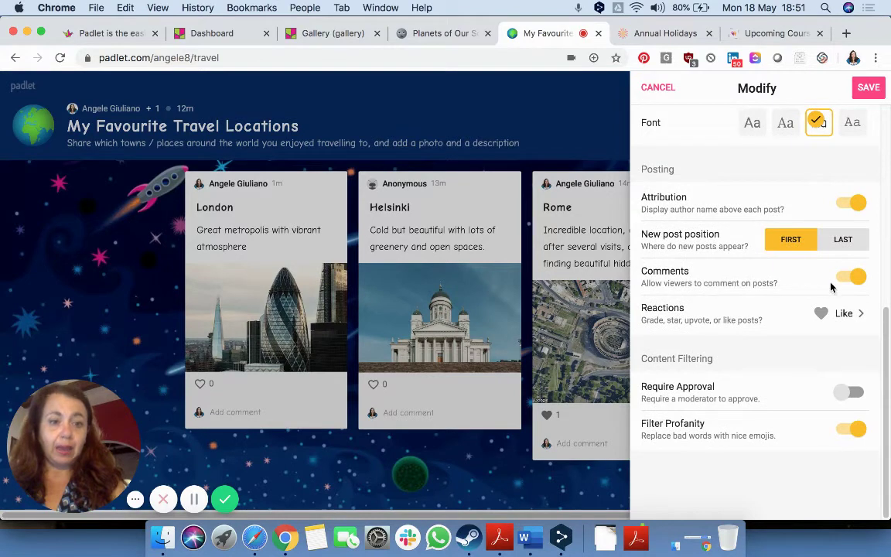
pyautogui.click(860, 317)
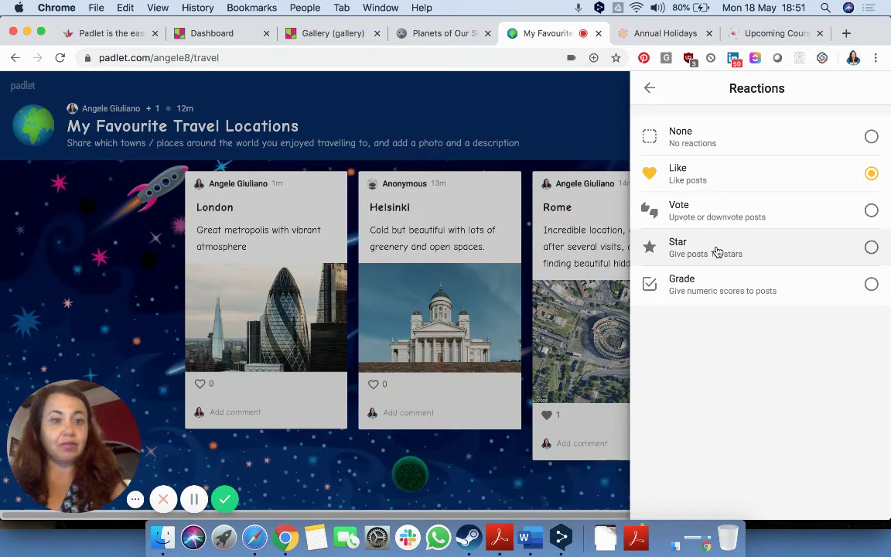
pyautogui.click(650, 89)
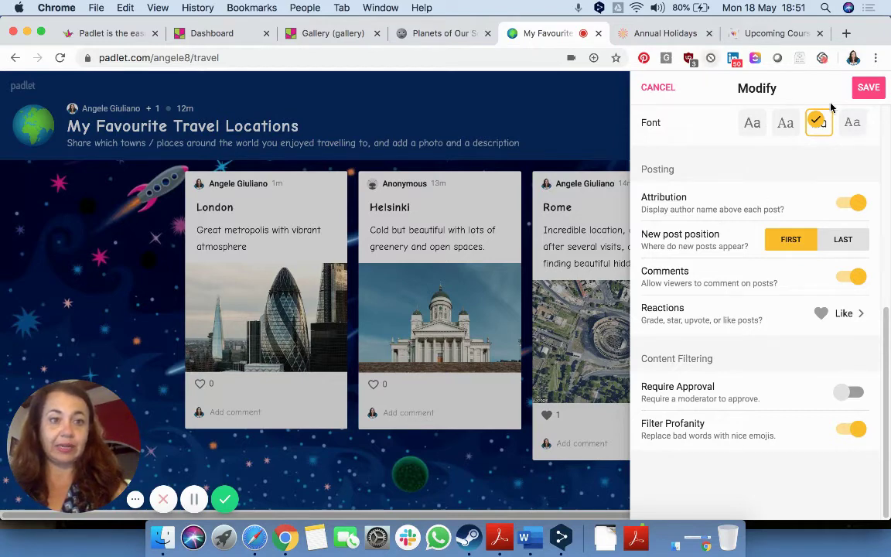
# Save the travel padlet's modified settings and return to the board
pyautogui.click(861, 93)
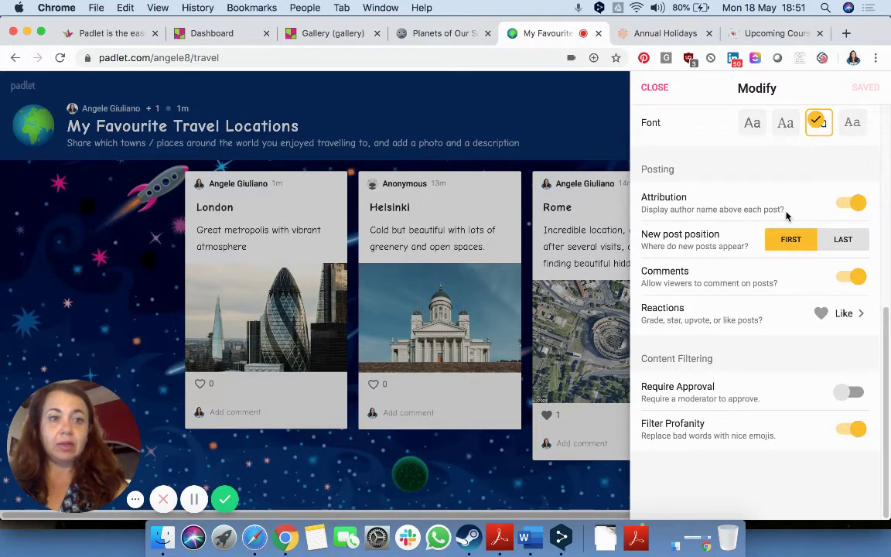
pyautogui.click(655, 89)
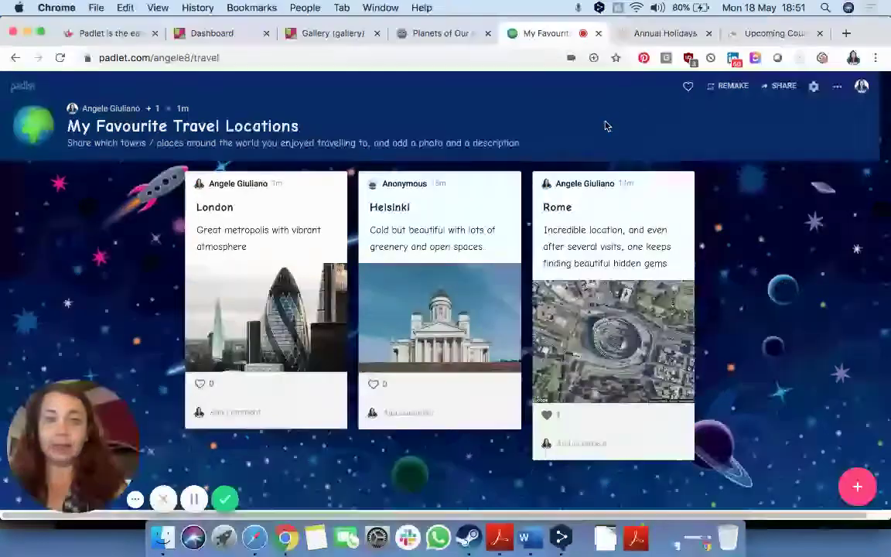
# Go back to the dashboard and make a new padlet using the blank Map format
pyautogui.click(211, 35)
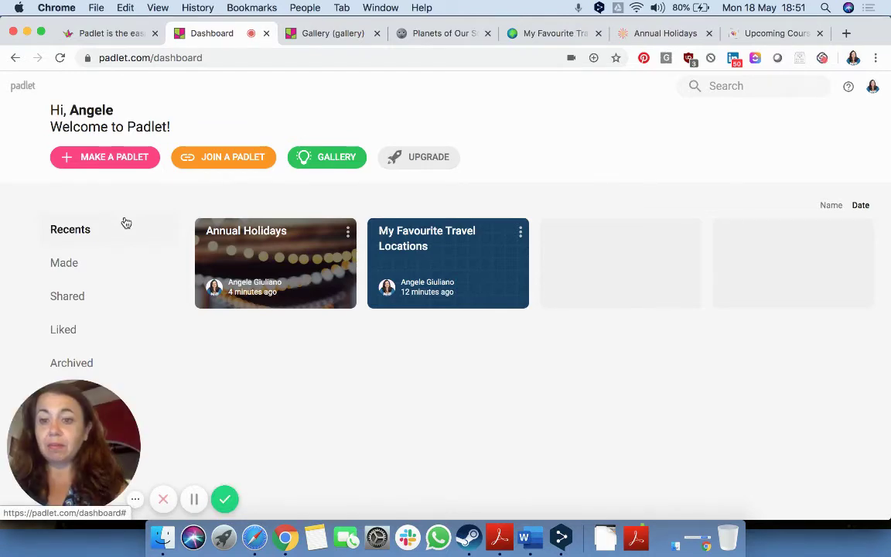
pyautogui.click(115, 168)
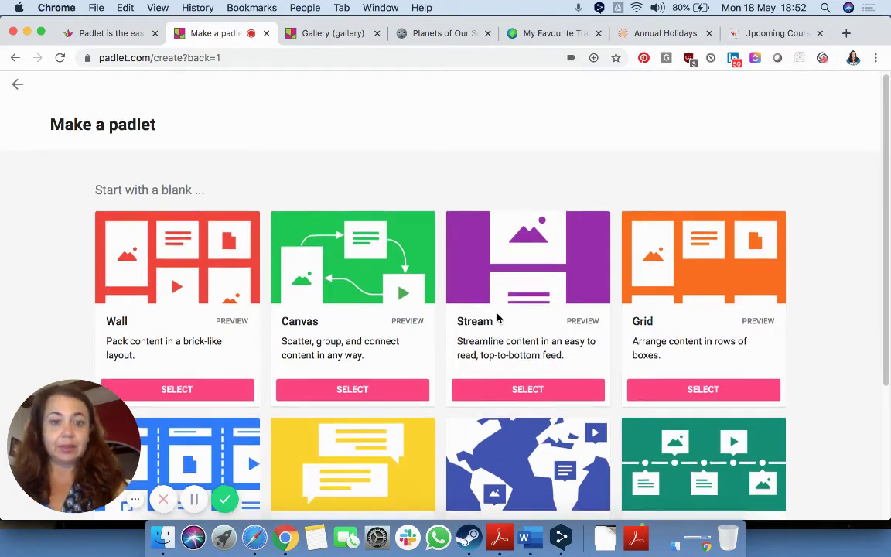
pyautogui.scroll(-3, 497, 317)
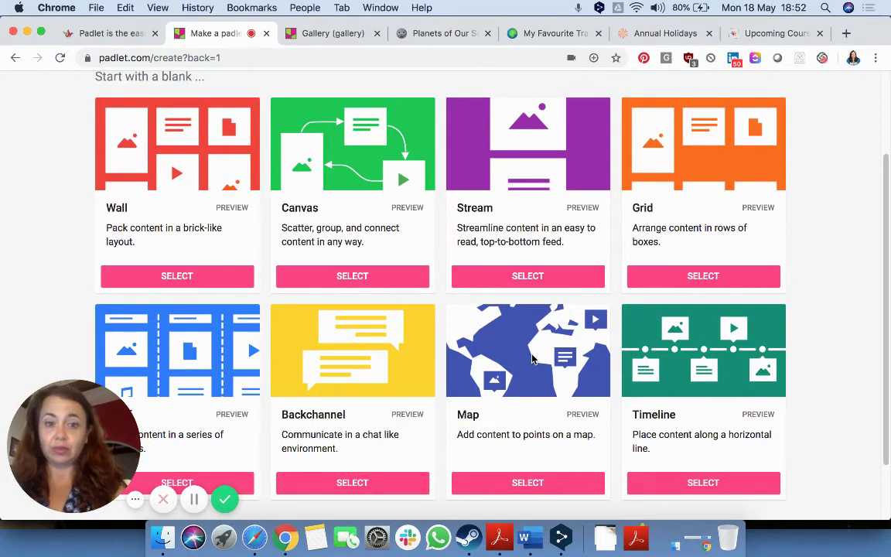
pyautogui.click(522, 483)
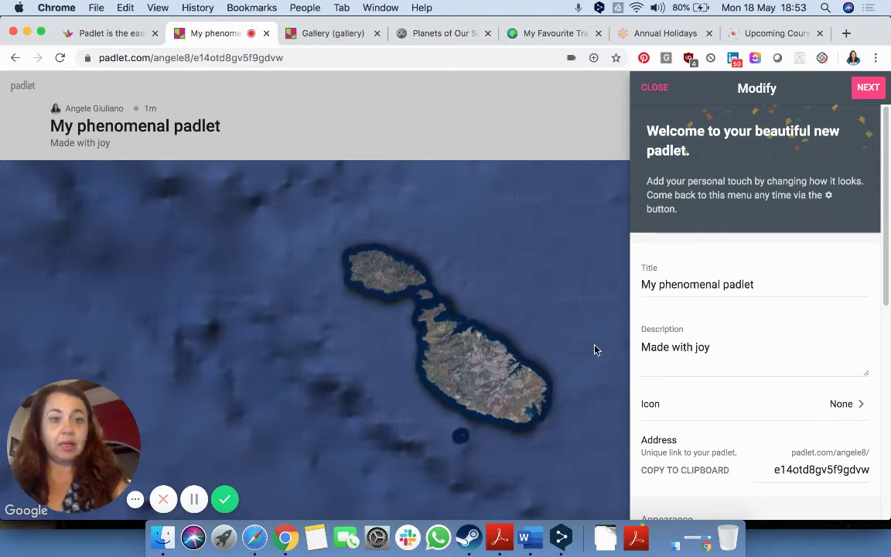
# Replace the new map padlet's title with "Favourite towns and villages"
pyautogui.click(685, 289)
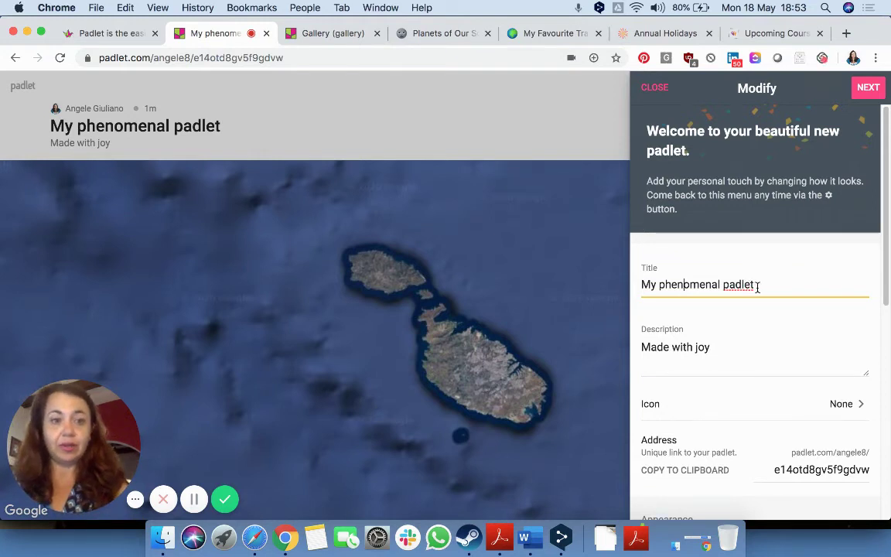
pyautogui.moveTo(756, 285); pyautogui.dragTo(636, 290)
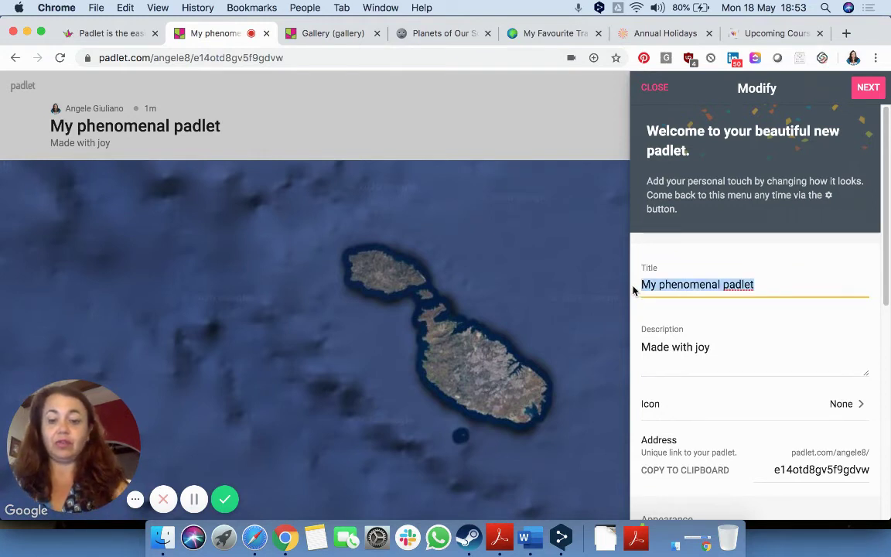
pyautogui.write('Favour')
pyautogui.write('ite')
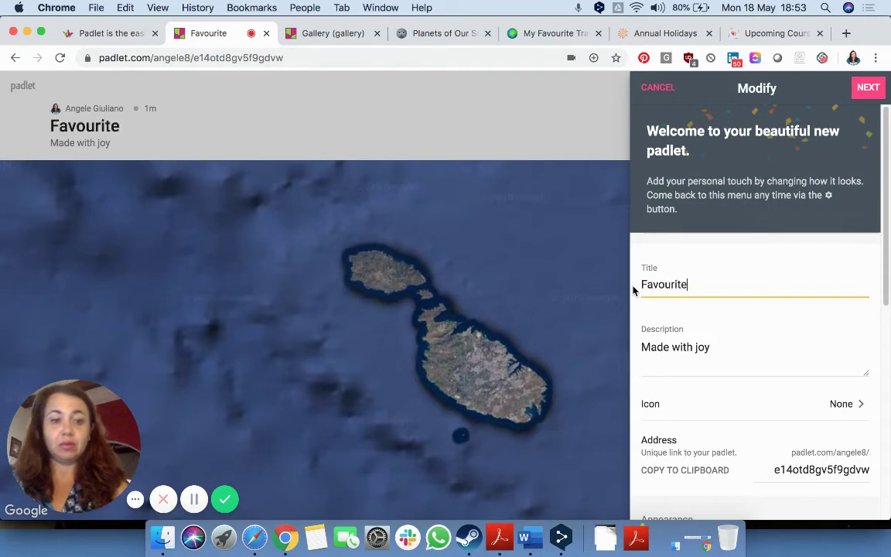
pyautogui.write(' a')
pyautogui.press('BackSpace')
pyautogui.write('town')
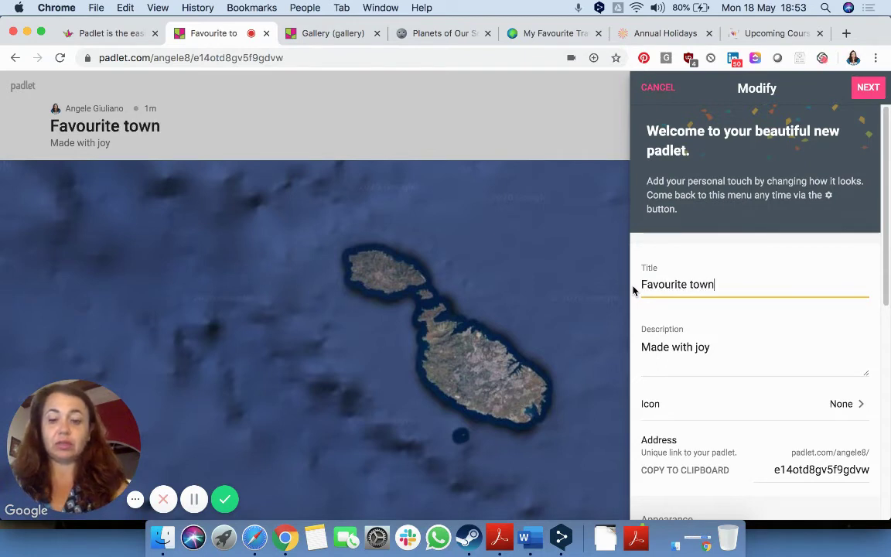
pyautogui.write('s and villages')
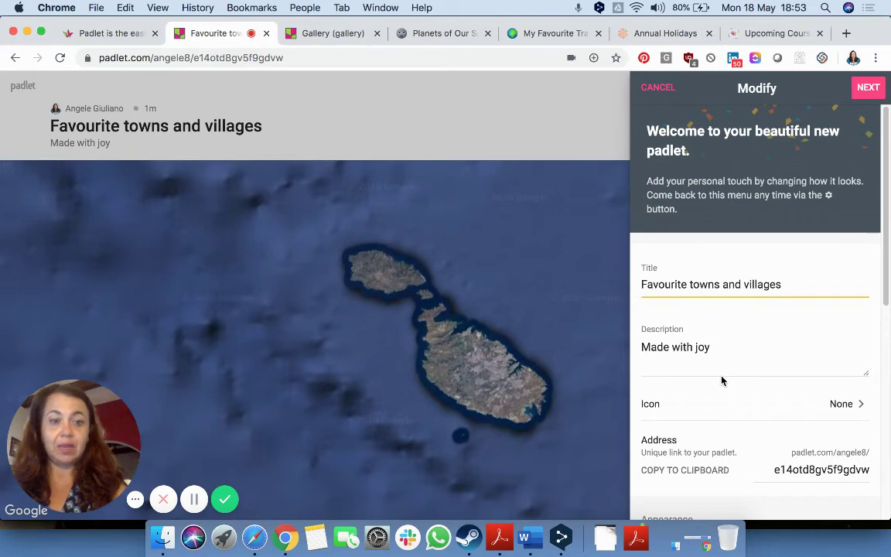
# Look through the map padlet's remaining appearance, posting and filtering settings and finish its setup
pyautogui.scroll(-3, 722, 379)
pyautogui.scroll(-1, 722, 381)
pyautogui.scroll(-6, 722, 380)
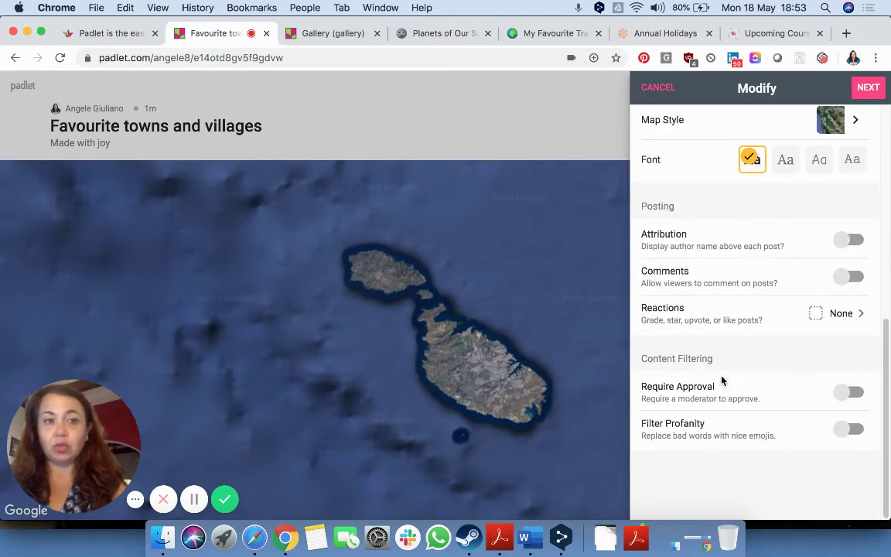
pyautogui.click(868, 87)
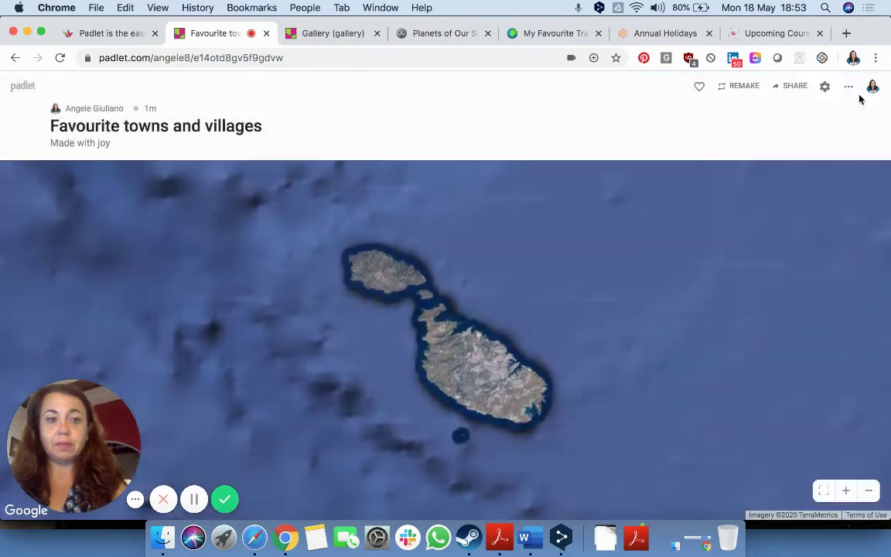
pyautogui.click(786, 268)
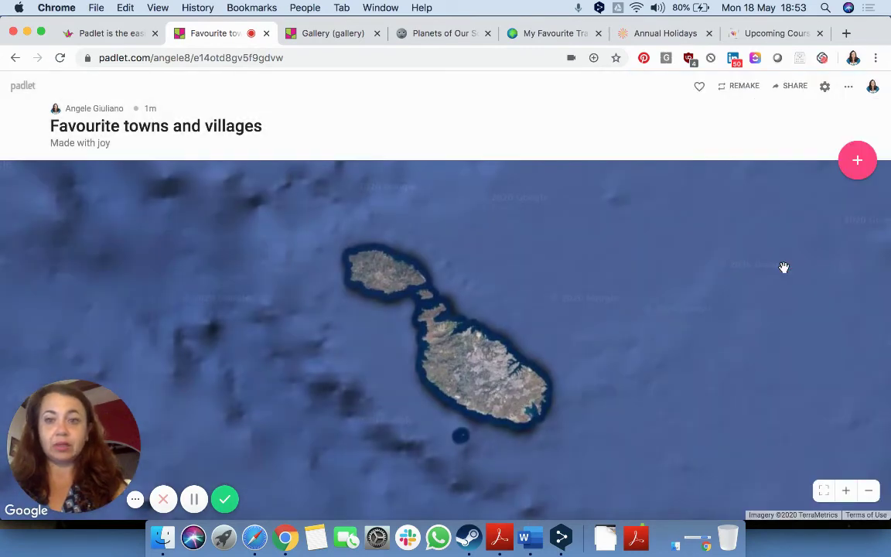
# Add a post to the map by searching for "Valle" and picking Valletta, Malta as its location
pyautogui.click(859, 162)
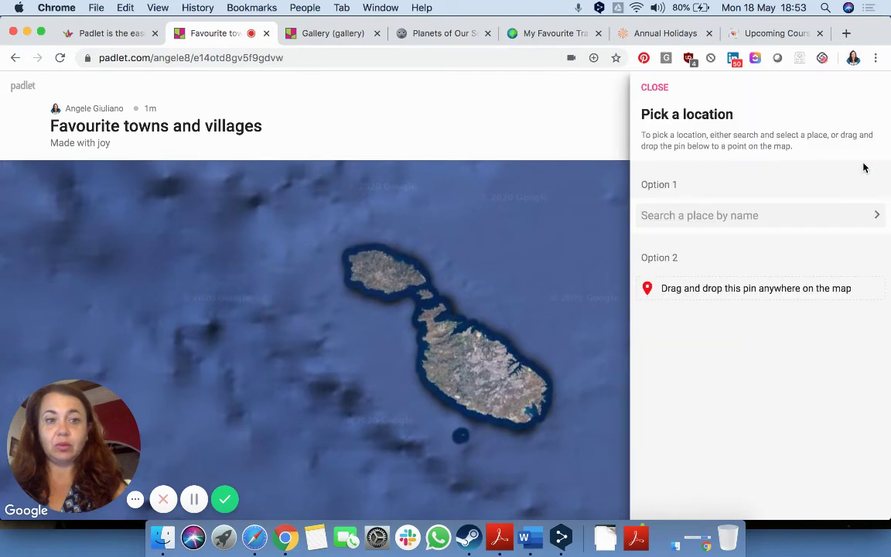
pyautogui.click(713, 220)
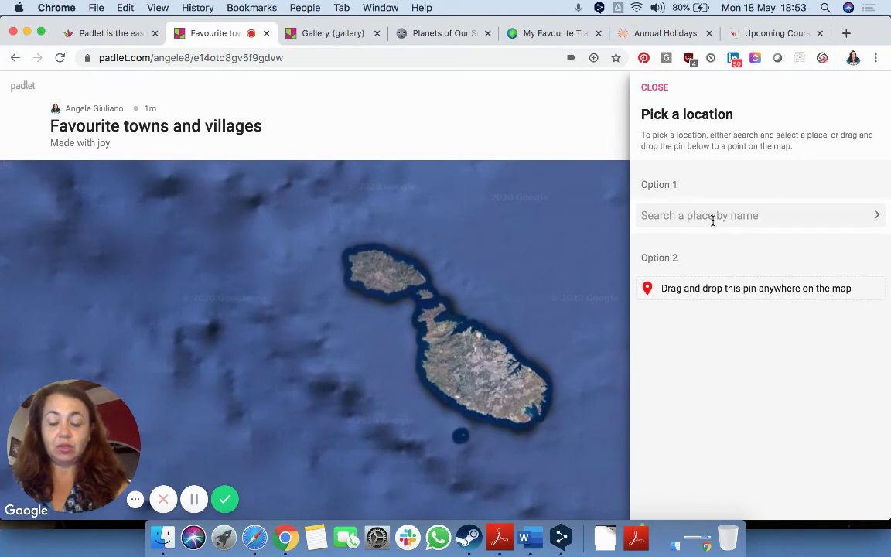
pyautogui.write('Valle')
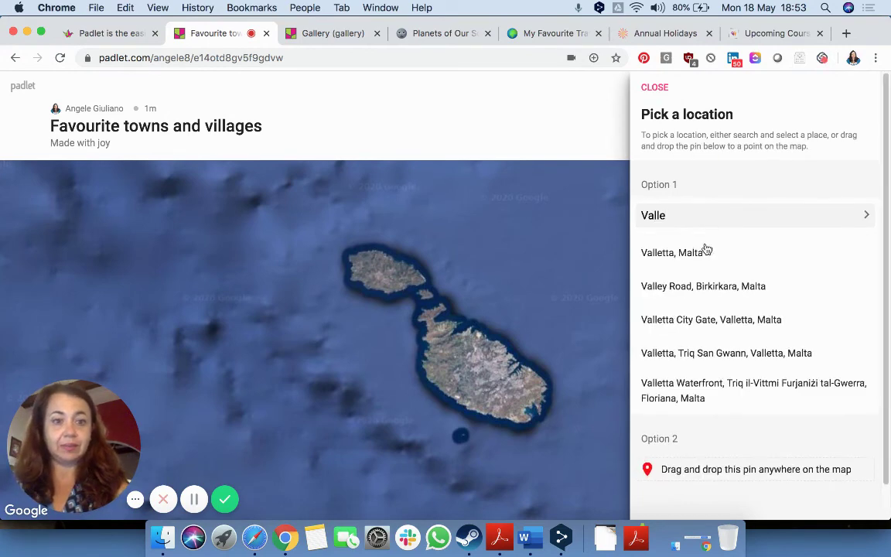
pyautogui.click(702, 254)
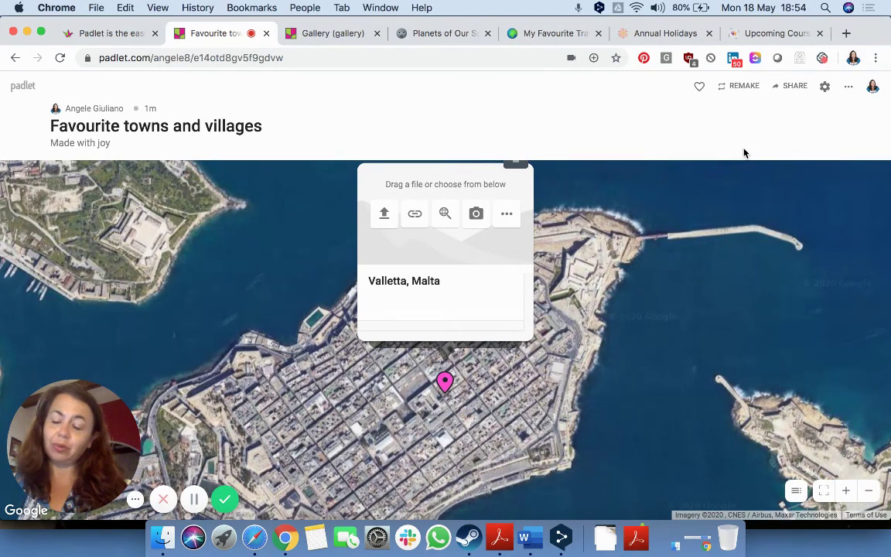
# Switch to the trainingmalta.com page showing the upcoming courses
pyautogui.click(754, 37)
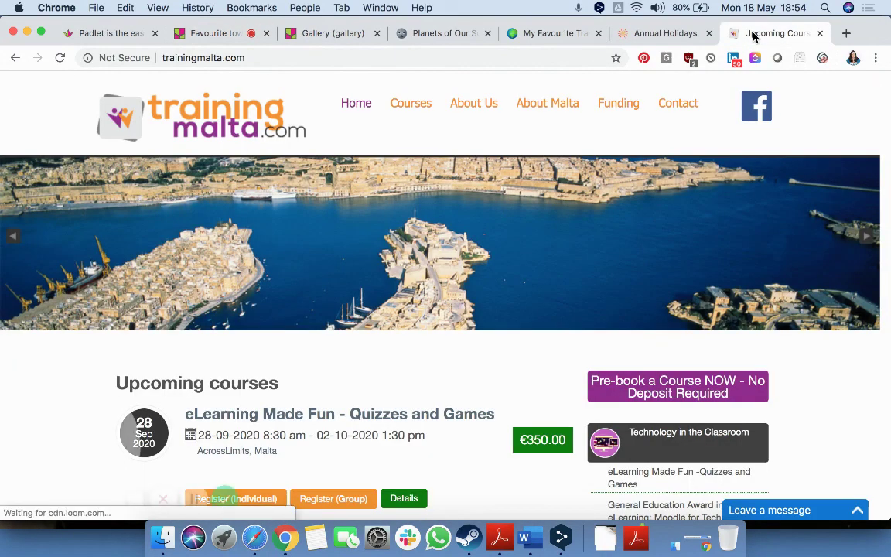